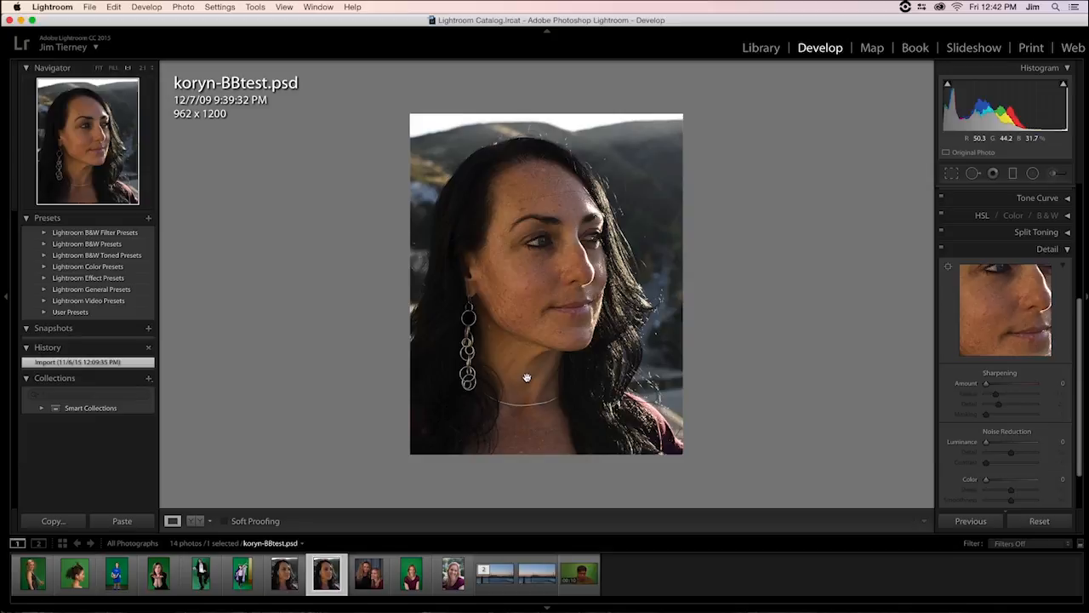
Magnify koryn-BBtest.psd to 2:1 in the Navigator to inspect the skin
{"action": "left_click", "coordinate": [527, 377]}
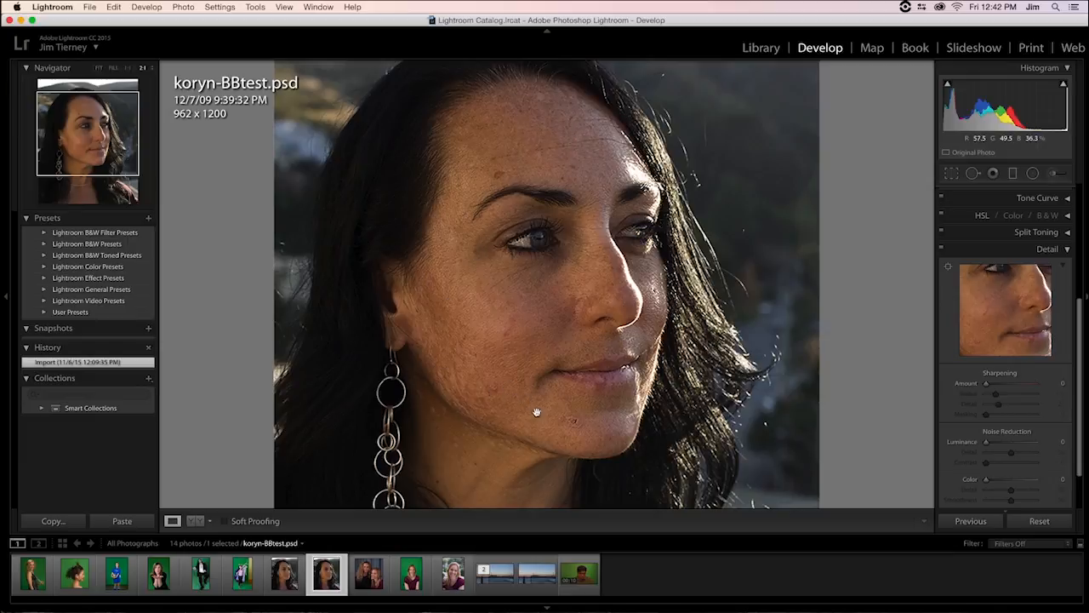
{"action": "mouse_move", "coordinate": [519, 425]}
{"action": "left_mouse_down"}
{"action": "mouse_move", "coordinate": [528, 297]}
{"action": "mouse_move", "coordinate": [518, 202]}
{"action": "left_mouse_up"}
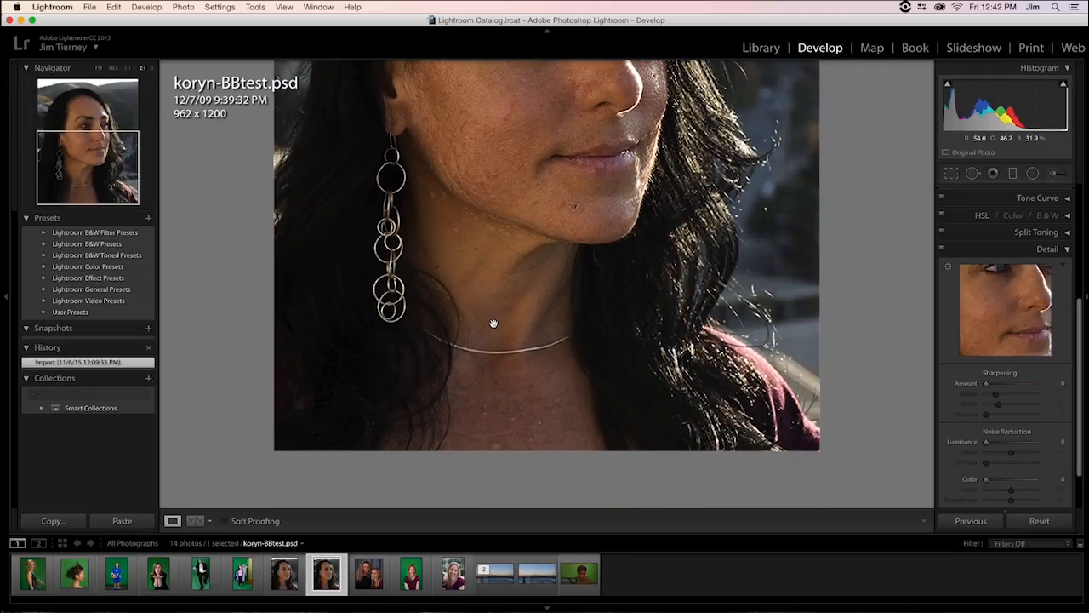
{"action": "left_click_drag", "start_coordinate": [551, 149], "coordinate": [529, 355]}
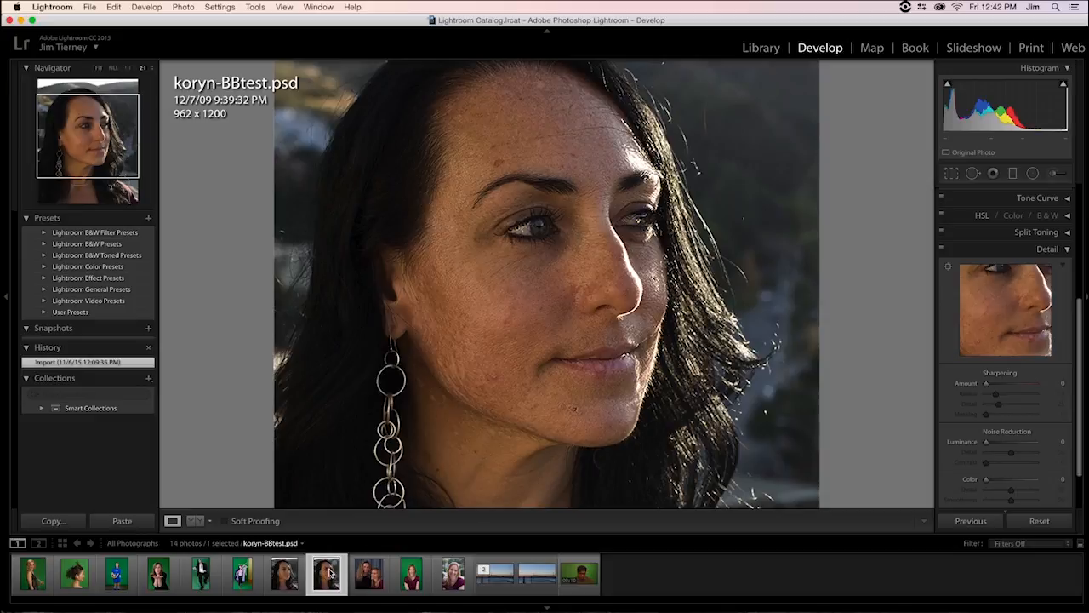
{"action": "right_click", "coordinate": [329, 576]}
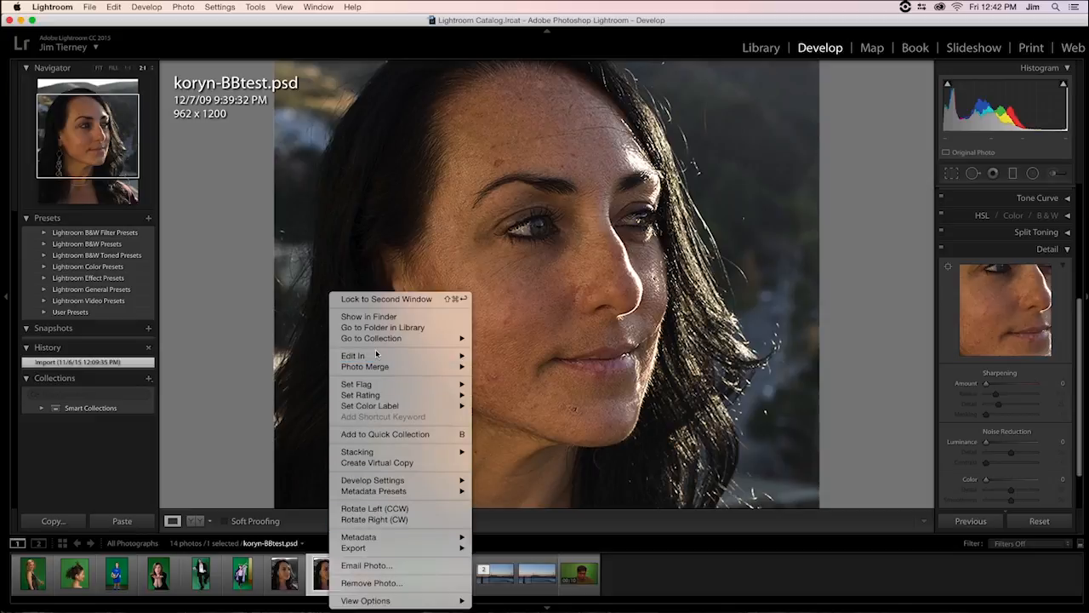
{"action": "mouse_move", "coordinate": [396, 355]}
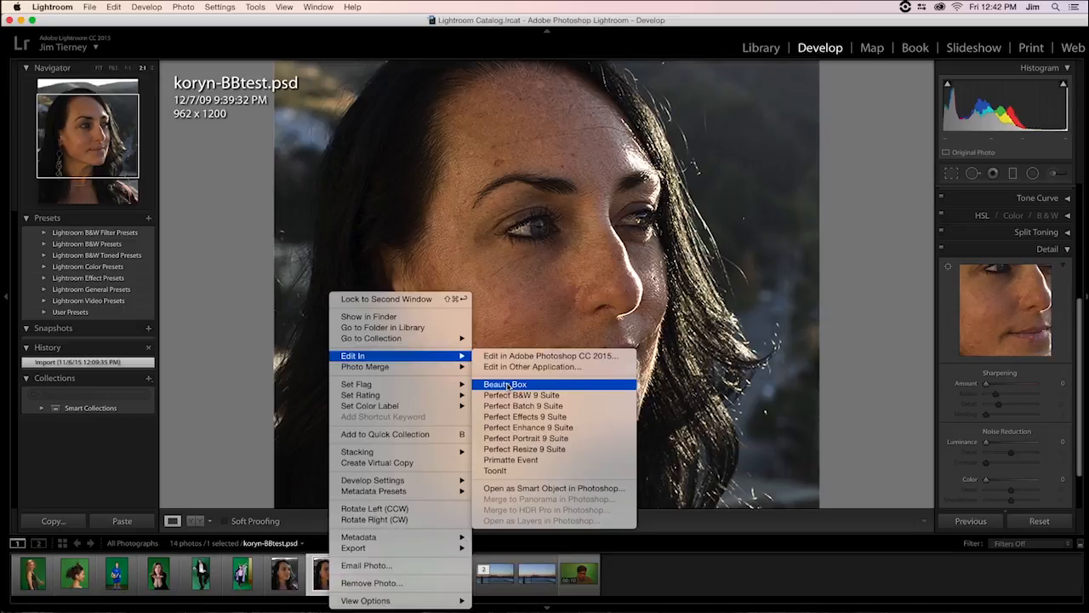
Send the portrait to Beauty Box via Photo > Edit In, editing a copy with Lightroom adjustments
{"action": "left_click", "coordinate": [507, 386]}
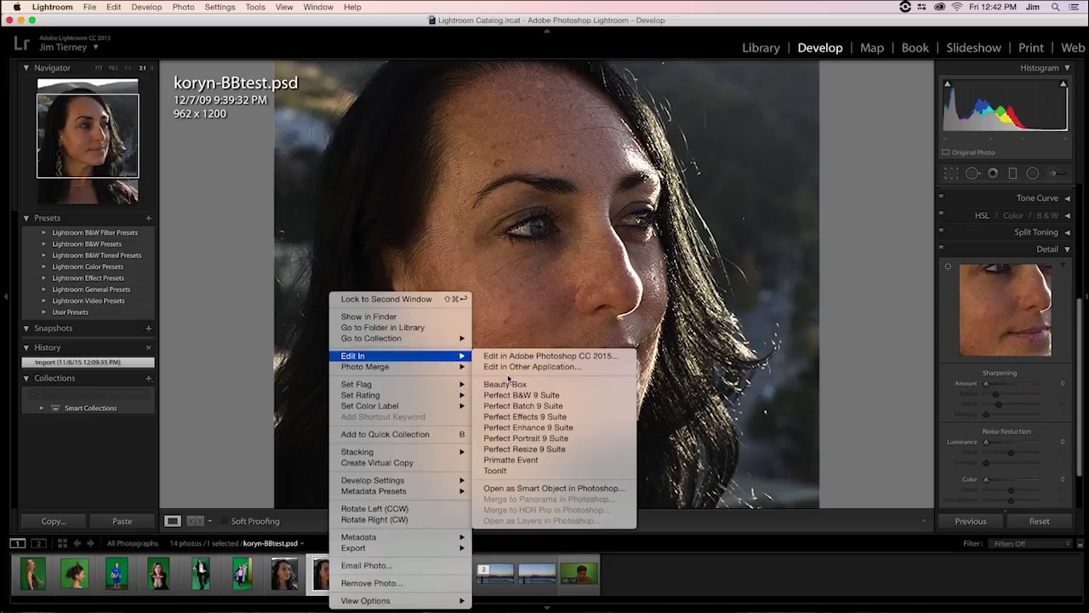
{"action": "left_click", "coordinate": [186, 7]}
{"action": "mouse_move", "coordinate": [202, 67]}
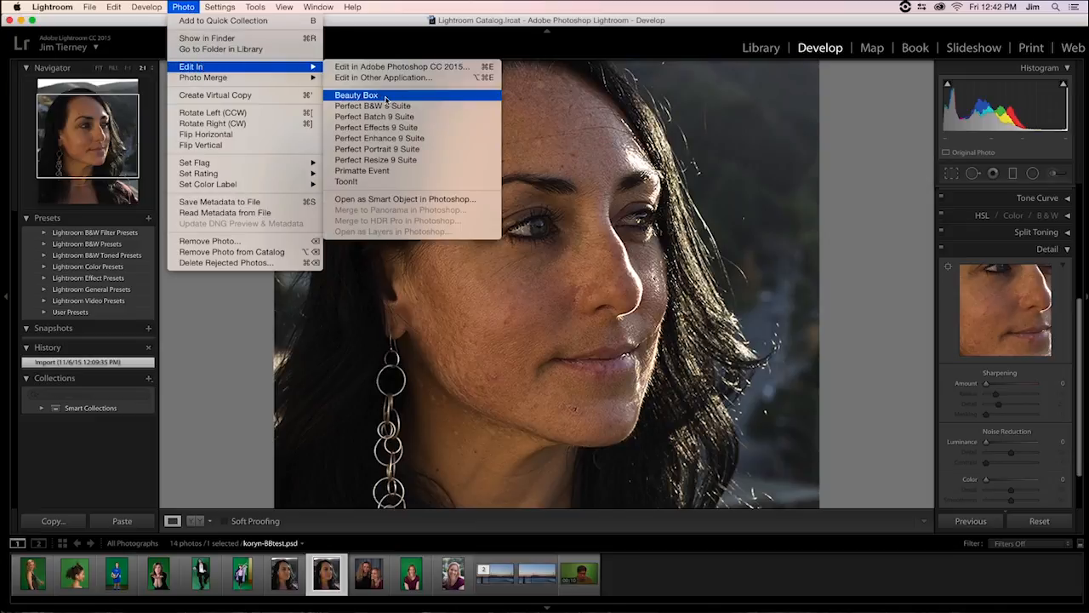
{"action": "left_click", "coordinate": [385, 98]}
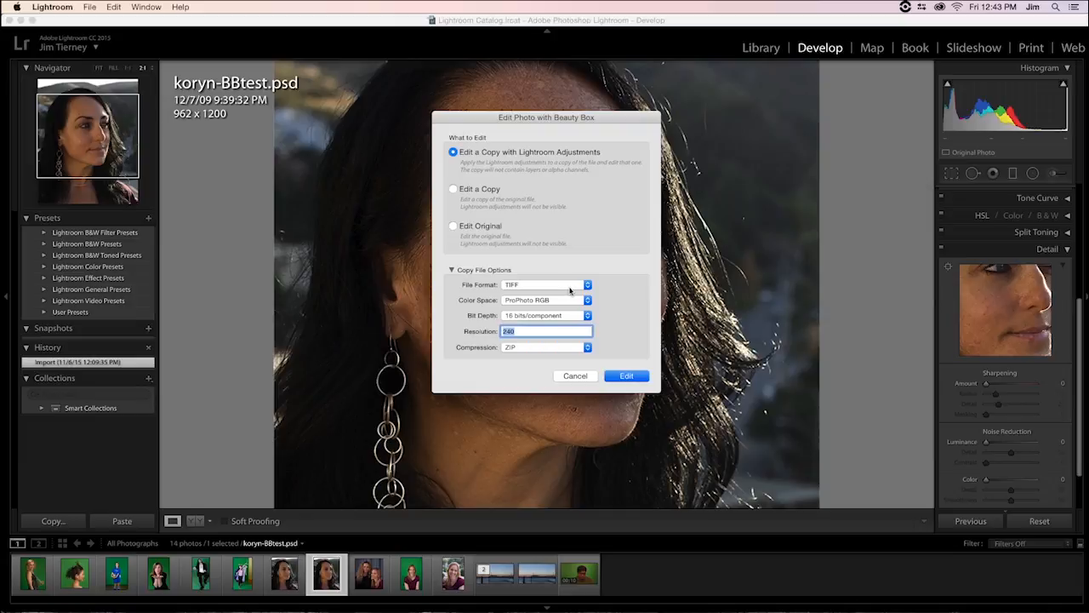
{"action": "left_click", "coordinate": [629, 380]}
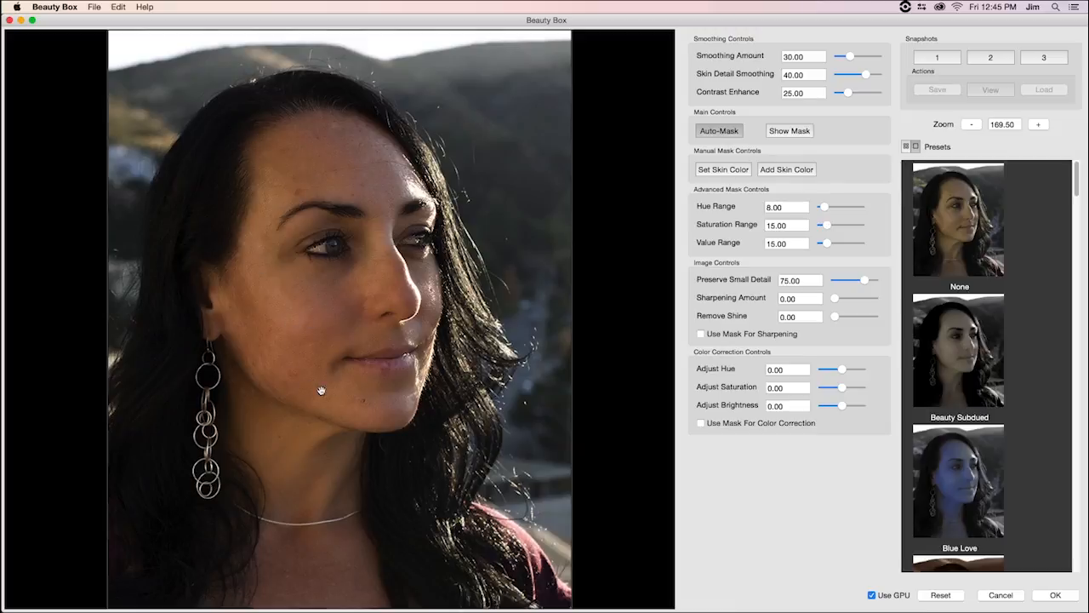
Select the Smoothing Amount value (30) so it can be retyped
{"action": "double_click", "coordinate": [792, 57]}
{"action": "type", "text": "2"}
{"action": "type", "text": "5"}
Set skin detail smoothing 25, contrast enhance 100 and smoothing amount 33
{"action": "key", "text": "Tab"}
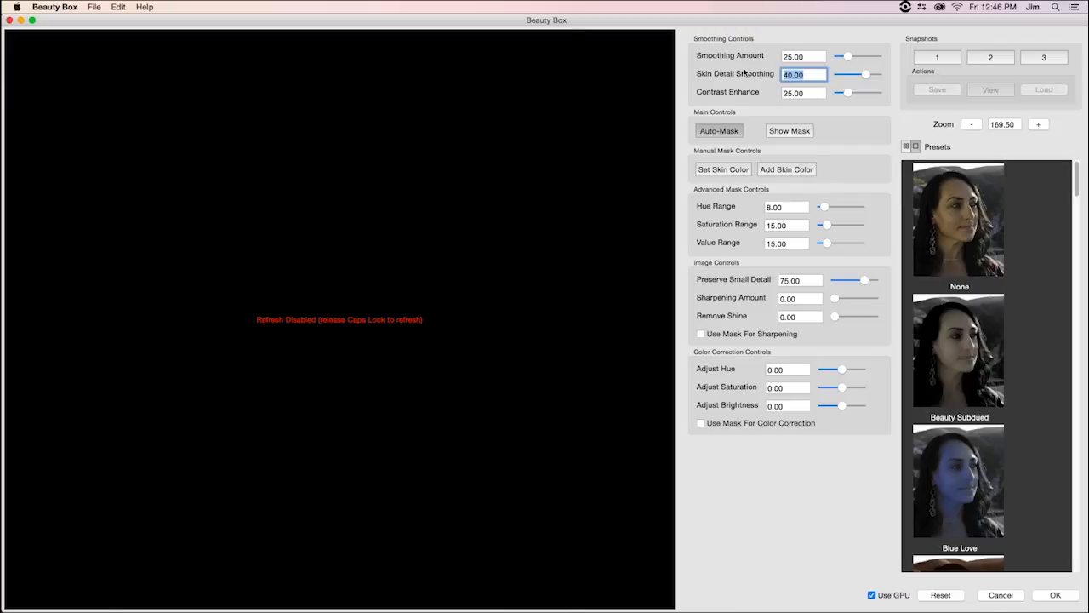
{"action": "key", "text": "Caps_Lock"}
{"action": "type", "text": "25"}
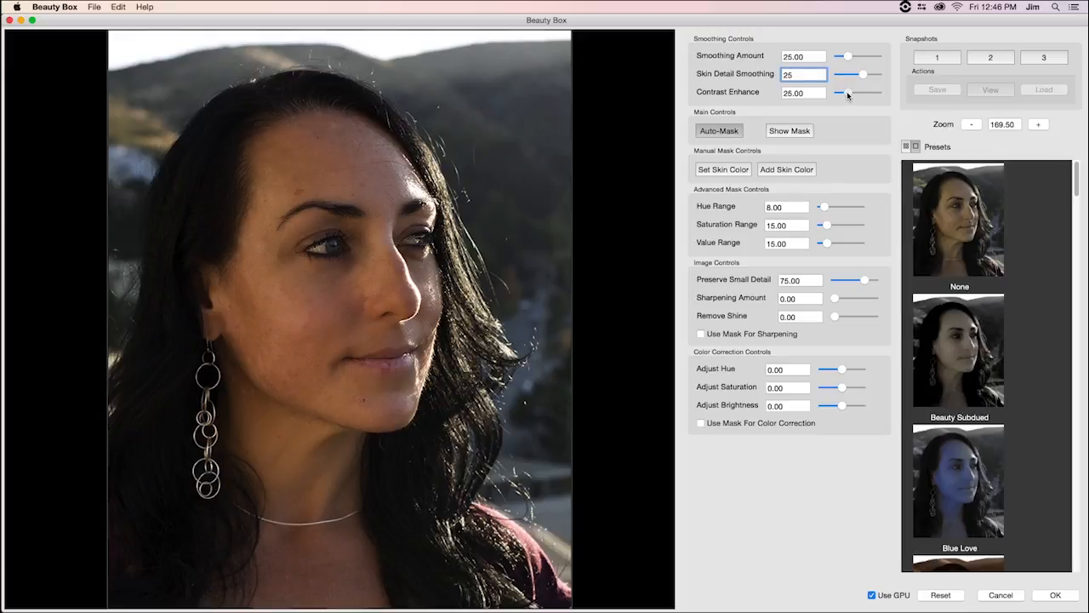
{"action": "left_click_drag", "start_coordinate": [848, 95], "coordinate": [862, 95]}
{"action": "left_click_drag", "start_coordinate": [862, 94], "coordinate": [893, 97]}
{"action": "left_click_drag", "start_coordinate": [847, 58], "coordinate": [851, 60]}
Show the skin mask and start Set Skin Color to sample a tone from the photo
{"action": "left_click", "coordinate": [777, 134]}
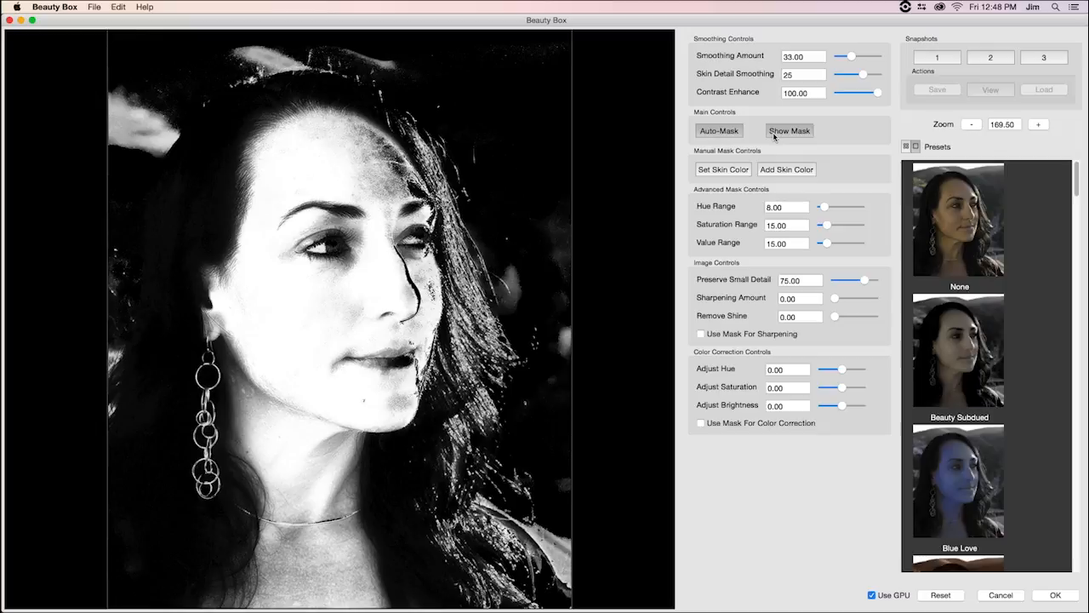
{"action": "left_click", "coordinate": [713, 170]}
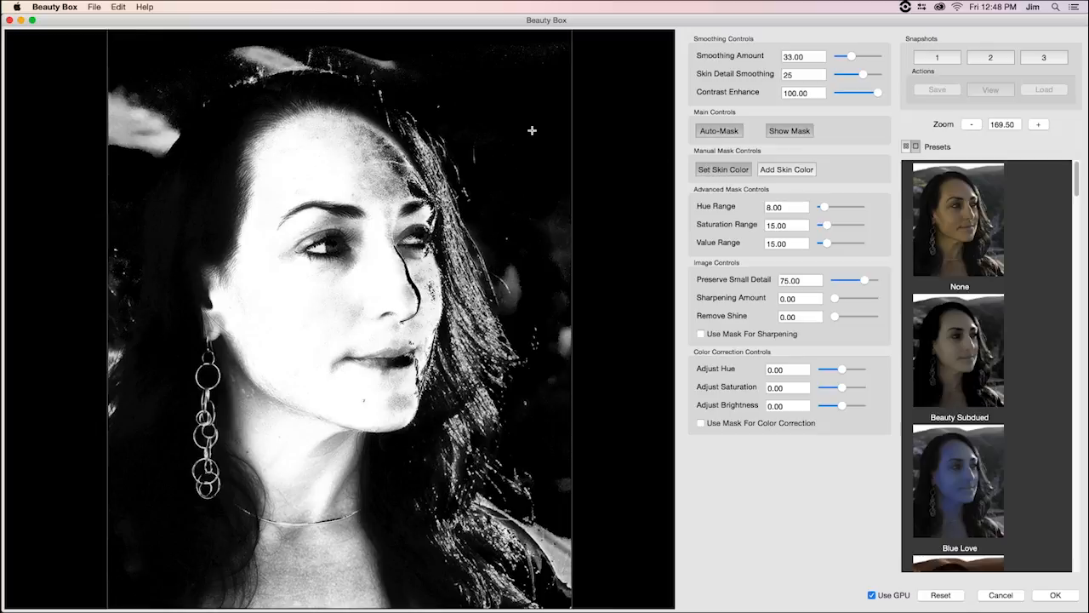
Sample a skin colour, then add forehead, cheek and neck tones to the mask
{"action": "left_click", "coordinate": [321, 179]}
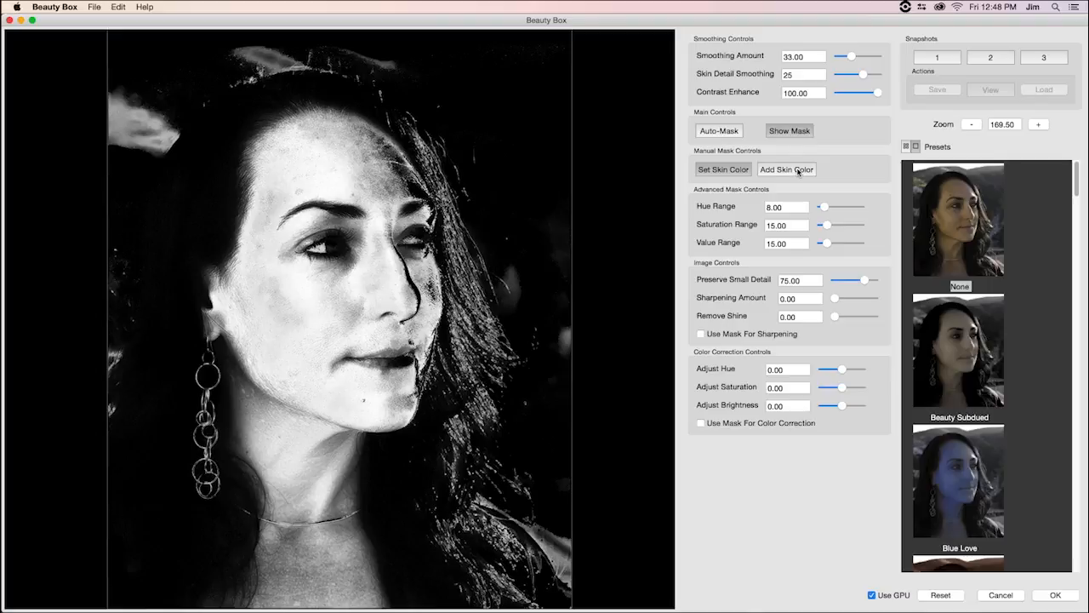
{"action": "left_click", "coordinate": [798, 172]}
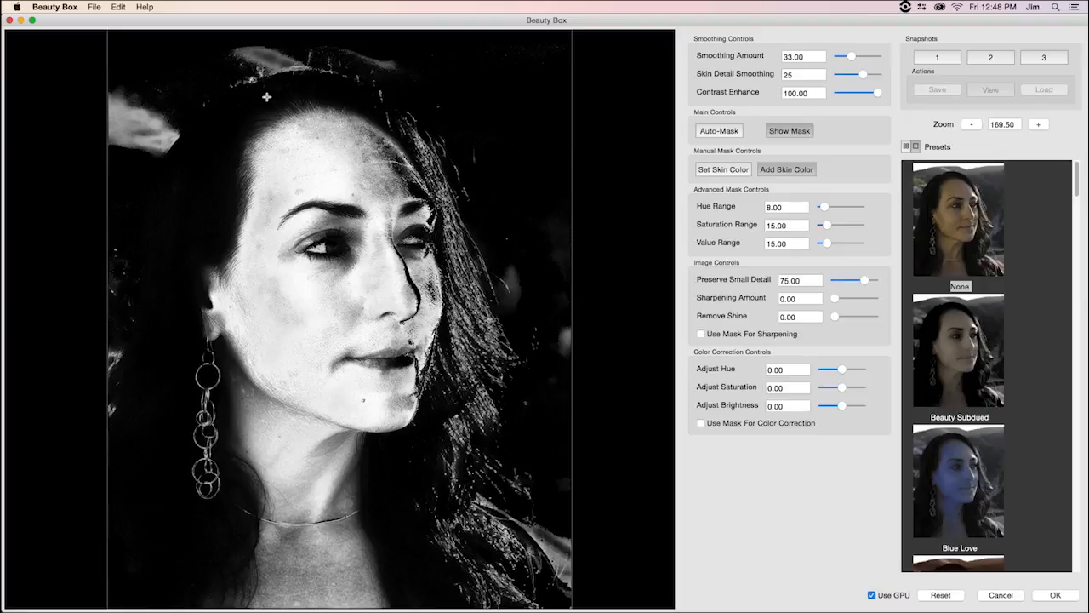
{"action": "left_click", "coordinate": [332, 135]}
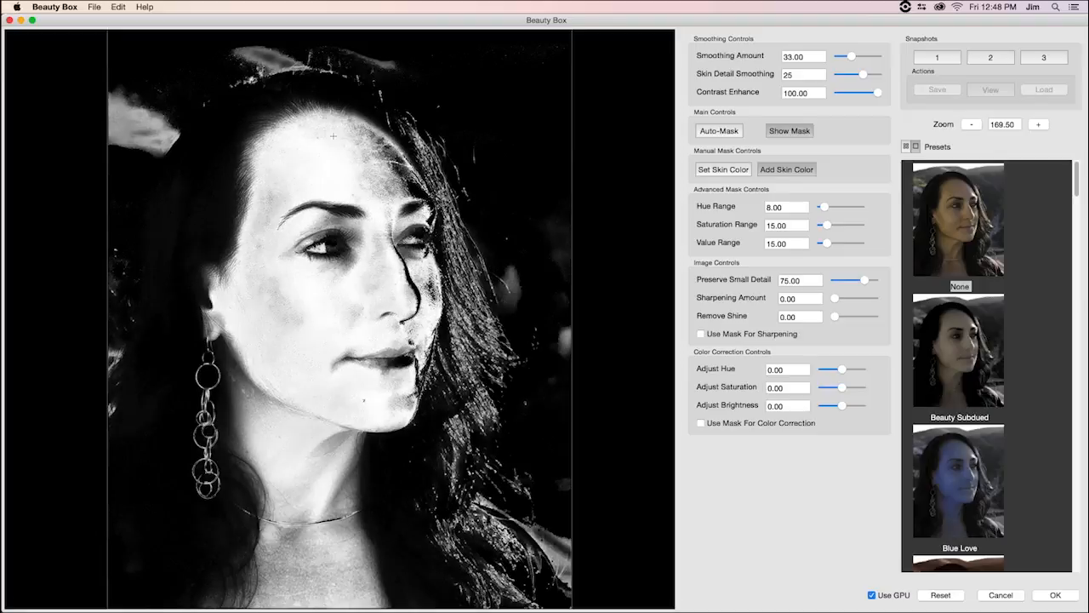
{"action": "left_click", "coordinate": [346, 320]}
{"action": "left_click", "coordinate": [333, 541]}
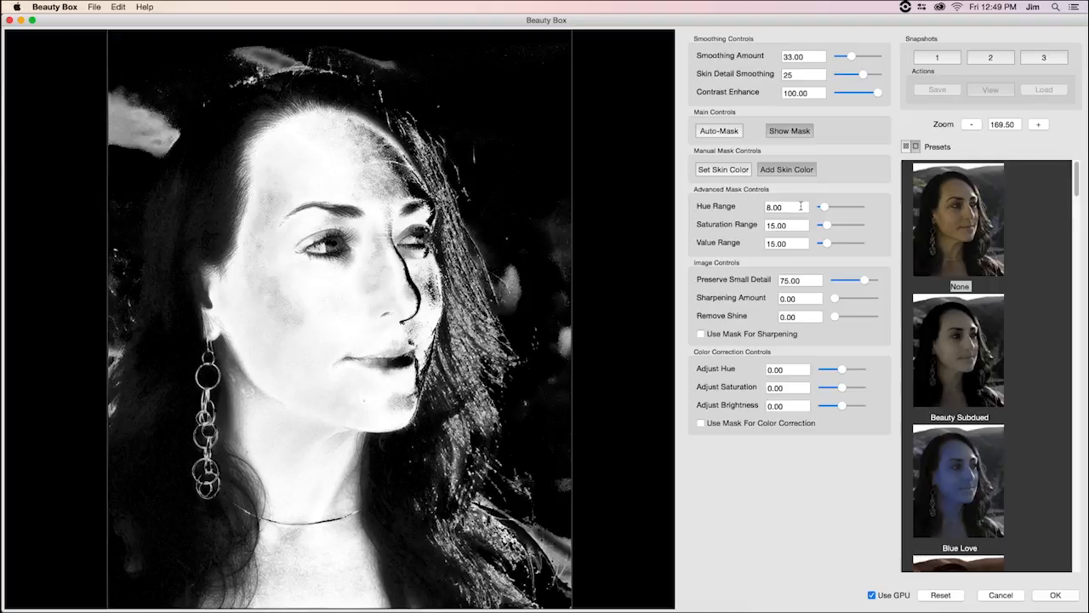
Narrow the mask ranges to hue 5, saturation 9, value 12 and return to the colour preview
{"action": "left_click_drag", "start_coordinate": [824, 210], "coordinate": [823, 210]}
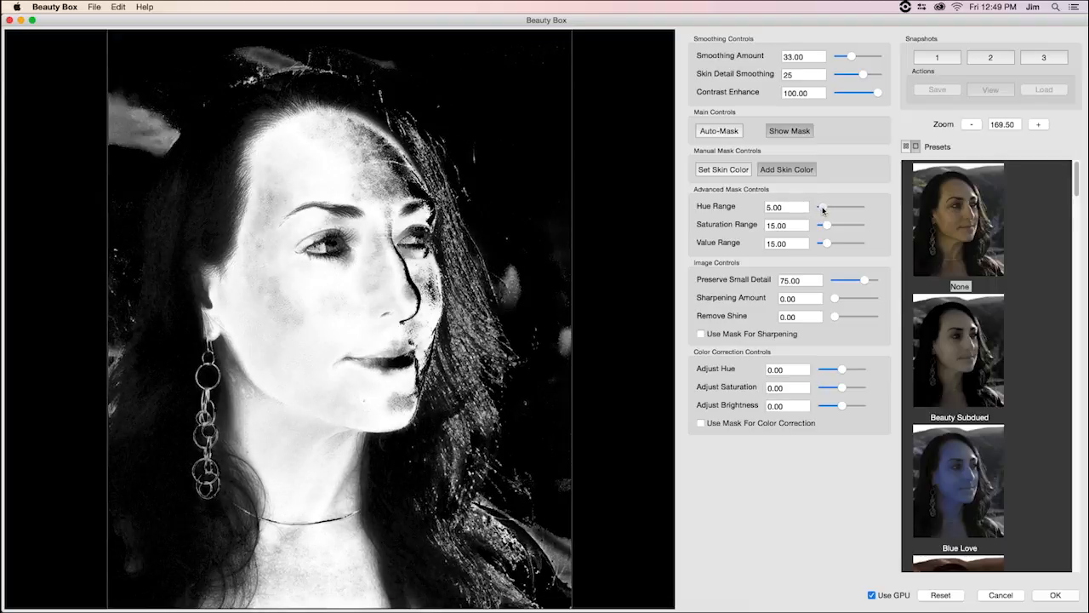
{"action": "left_click_drag", "start_coordinate": [823, 209], "coordinate": [822, 209]}
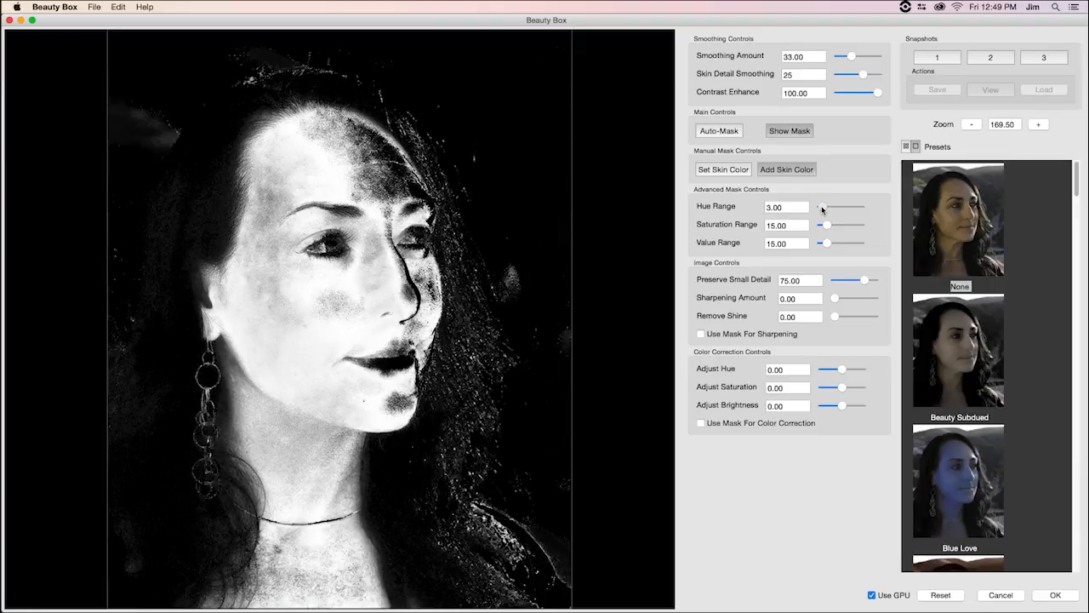
{"action": "left_click_drag", "start_coordinate": [822, 209], "coordinate": [824, 209]}
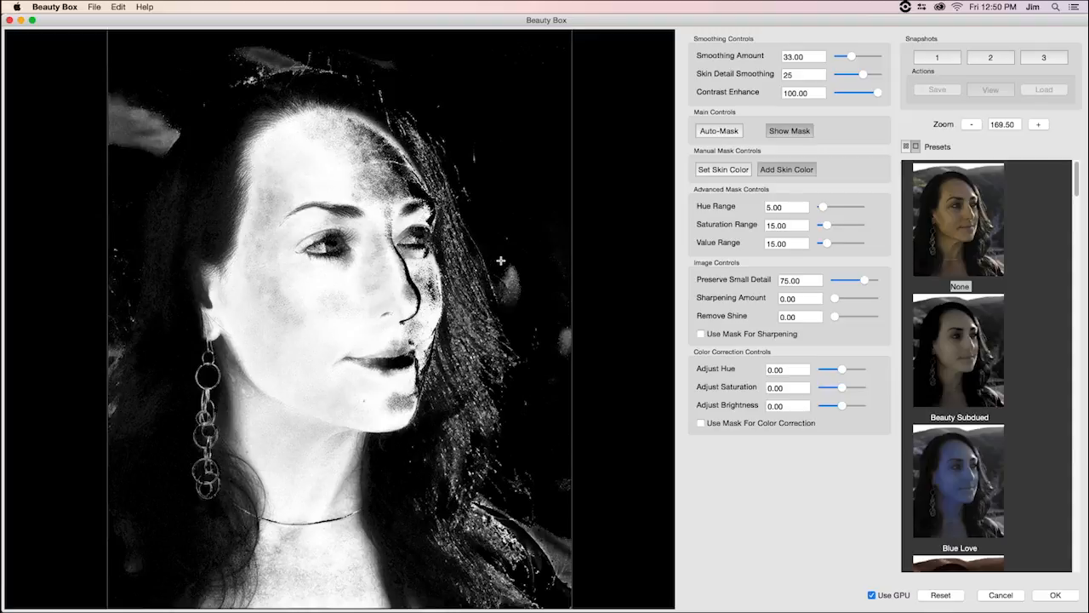
{"action": "left_click", "coordinate": [820, 226]}
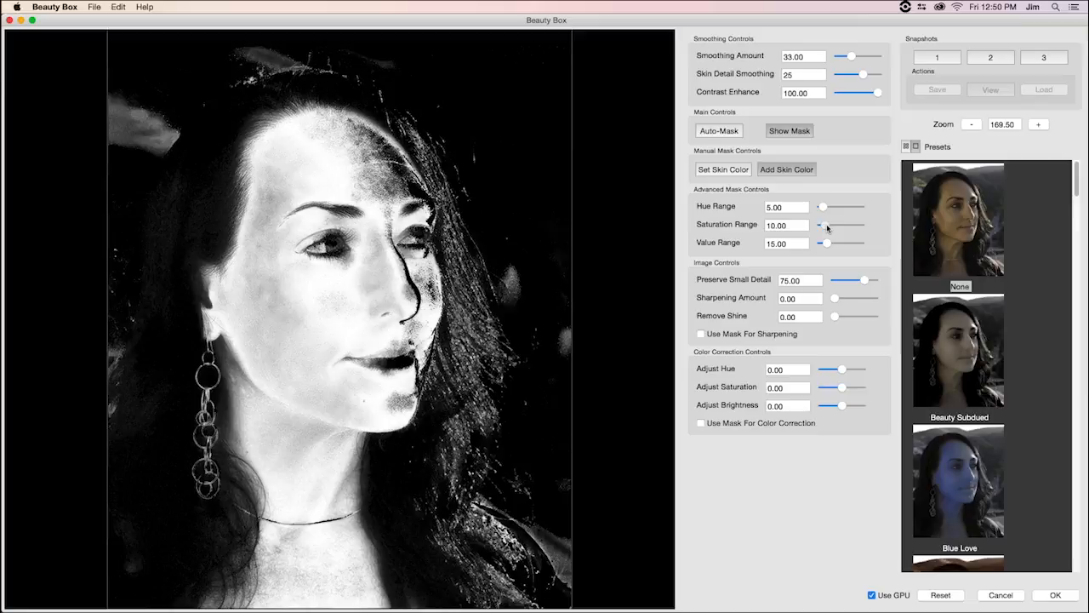
{"action": "left_click_drag", "start_coordinate": [828, 227], "coordinate": [826, 229]}
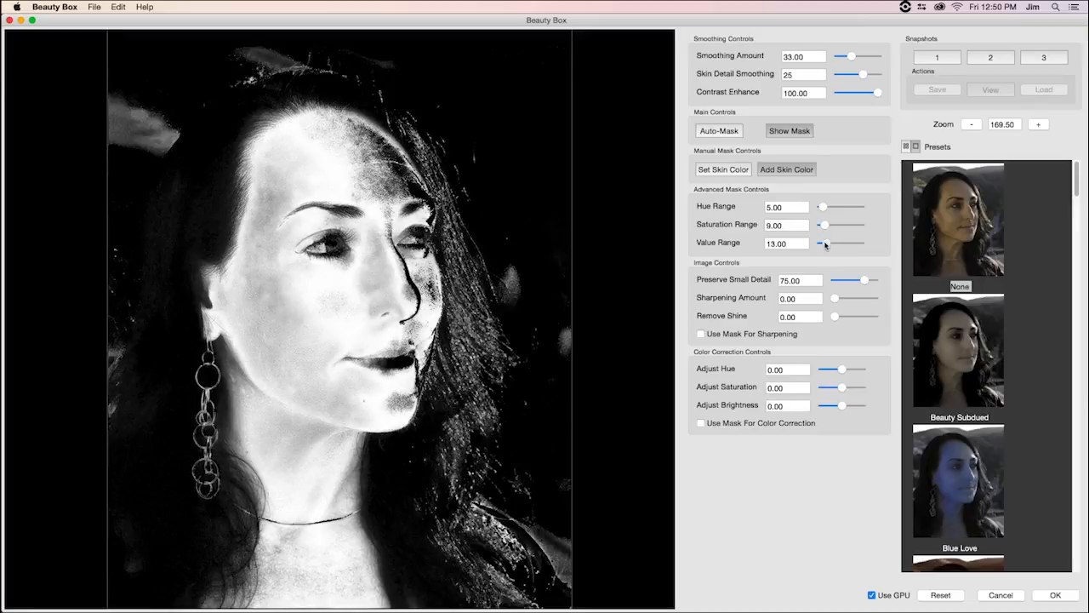
{"action": "left_click_drag", "start_coordinate": [824, 245], "coordinate": [823, 245]}
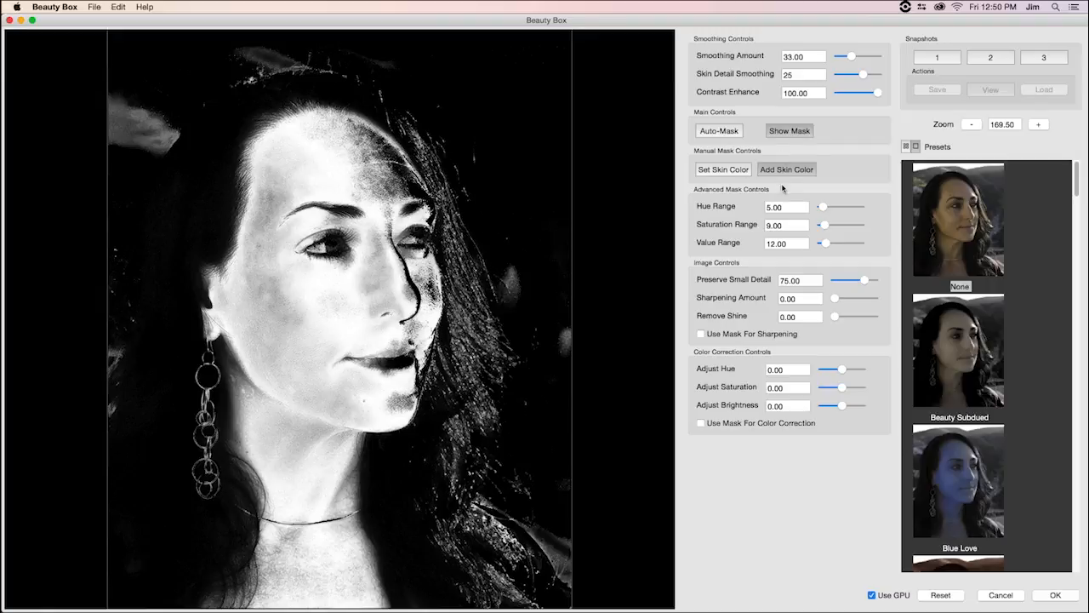
{"action": "left_click", "coordinate": [796, 131]}
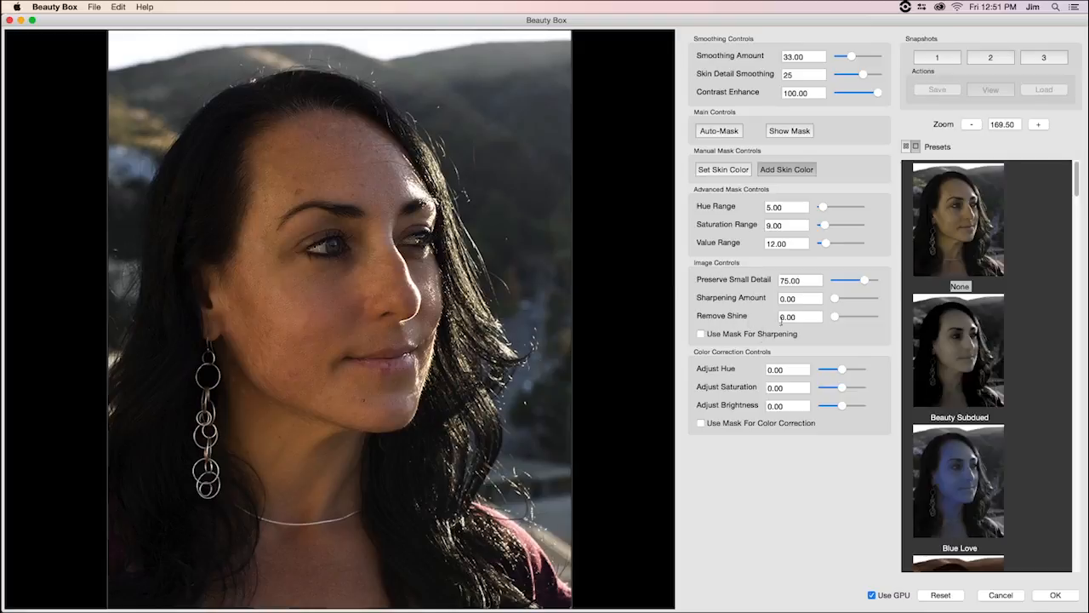
Raise Remove Shine to 65 and briefly check the skin mask
{"action": "left_click_drag", "start_coordinate": [837, 320], "coordinate": [860, 320]}
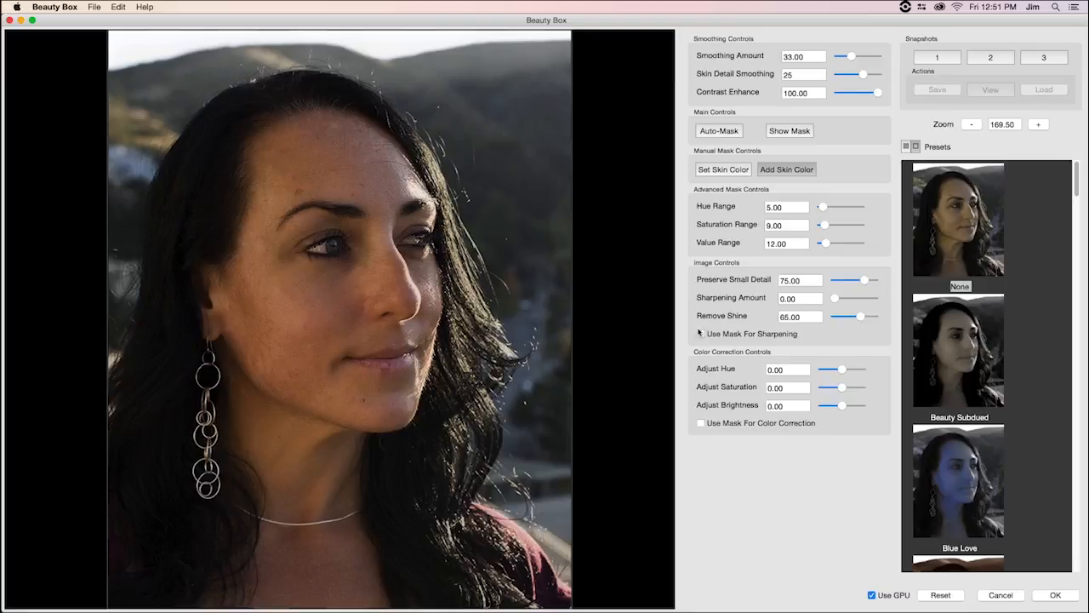
{"action": "left_click", "coordinate": [787, 132]}
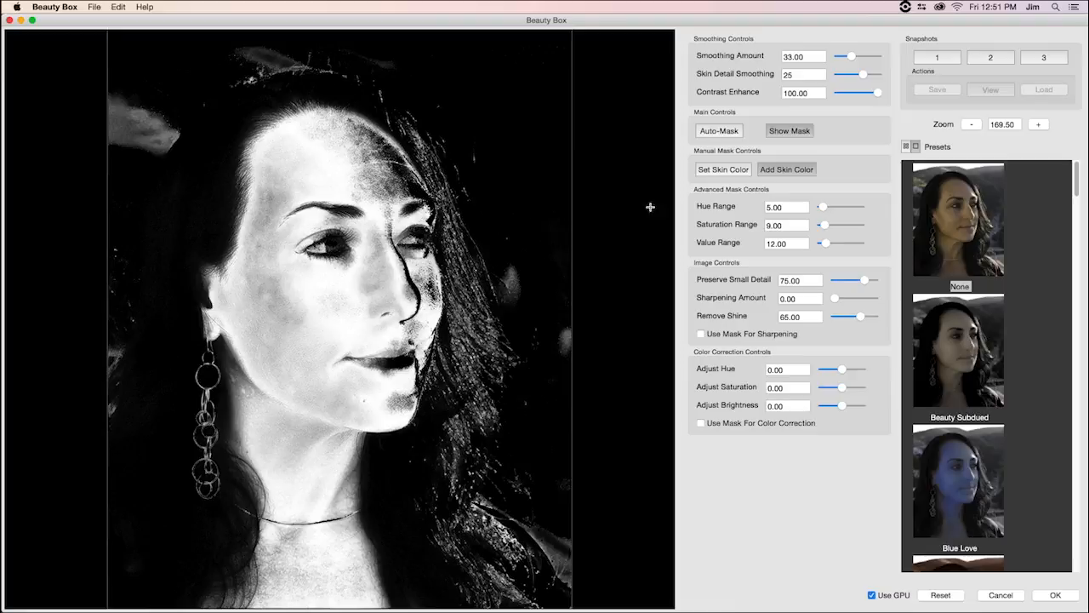
{"action": "left_click", "coordinate": [784, 134]}
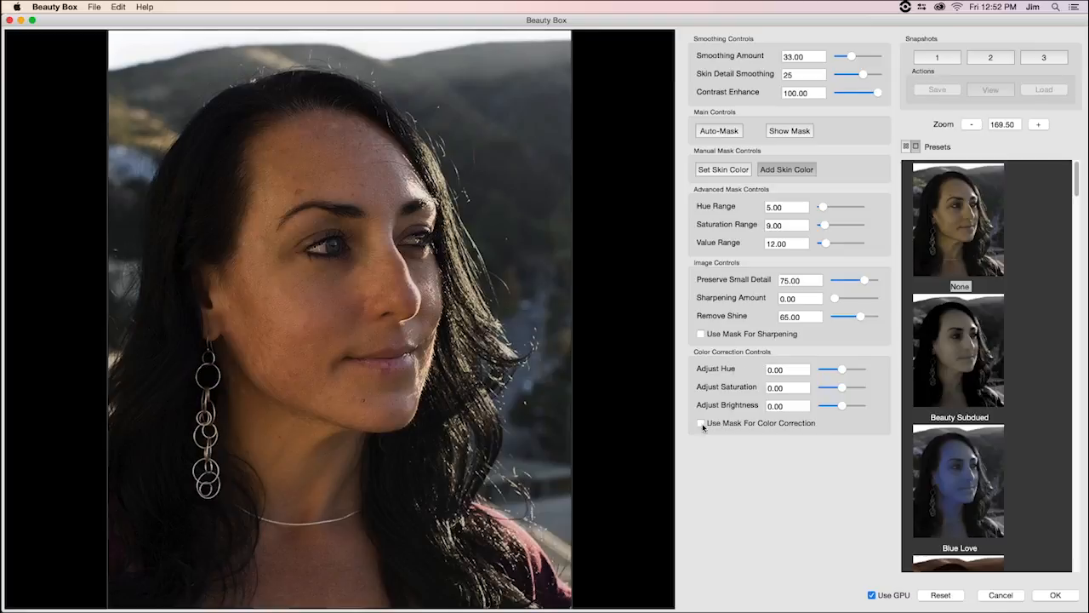
Limit colour correction to the mask with hue 6.90, saturation -14, brightness 11
{"action": "left_click", "coordinate": [701, 423]}
{"action": "left_click", "coordinate": [841, 371]}
{"action": "left_click_drag", "start_coordinate": [842, 372], "coordinate": [843, 373]}
{"action": "left_click_drag", "start_coordinate": [843, 372], "coordinate": [846, 370]}
{"action": "left_click_drag", "start_coordinate": [843, 391], "coordinate": [840, 391]}
{"action": "left_click_drag", "start_coordinate": [844, 410], "coordinate": [845, 410]}
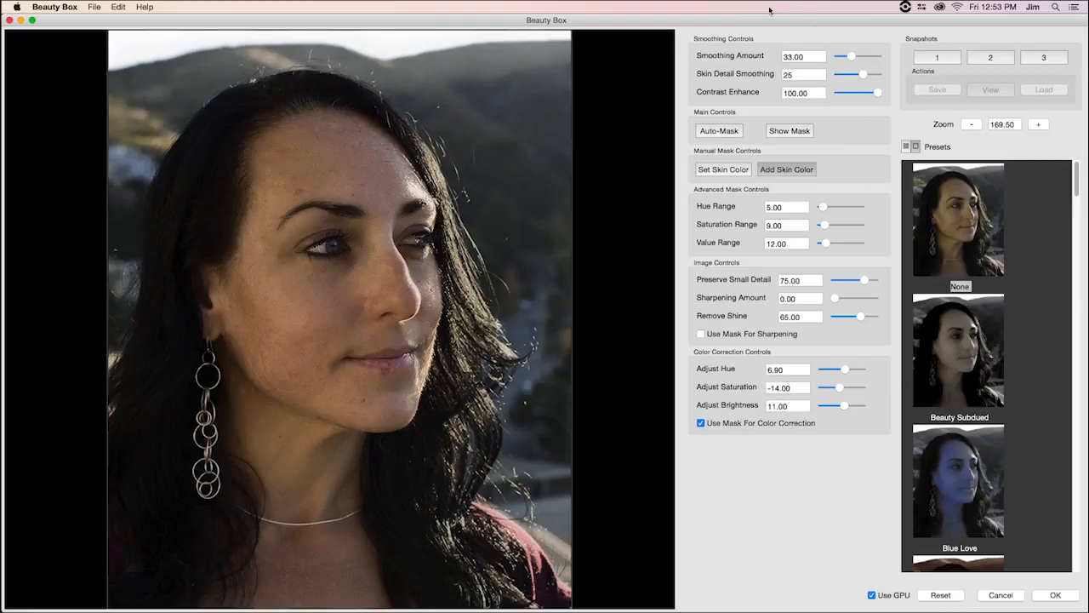
Save settings to Snapshot 1, apply the retouch, and reselect koryn-BBtest.psd in Lightroom
{"action": "left_click", "coordinate": [939, 57]}
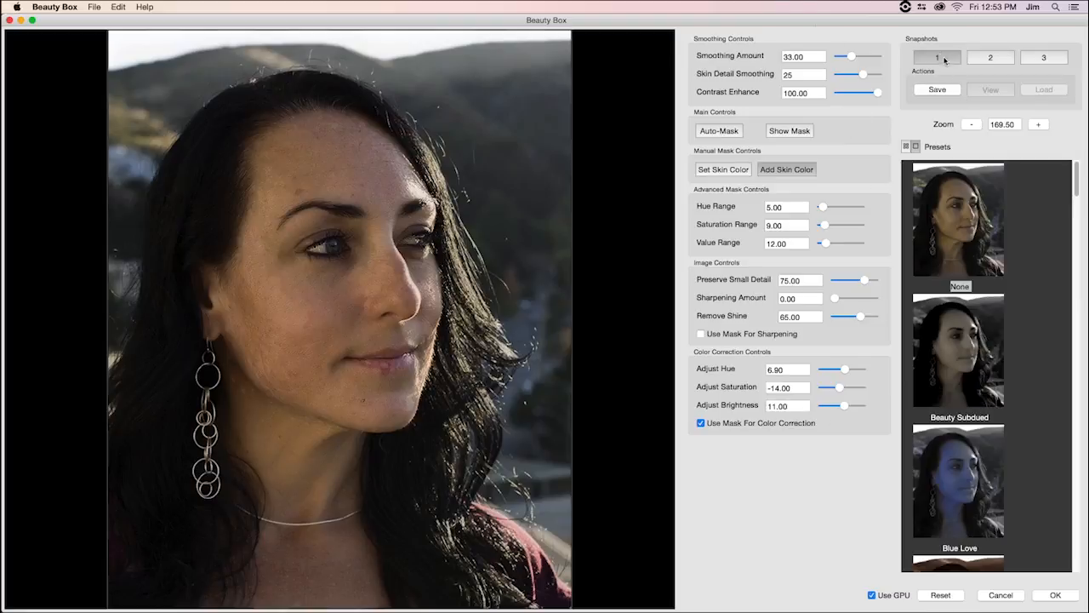
{"action": "left_click", "coordinate": [942, 89]}
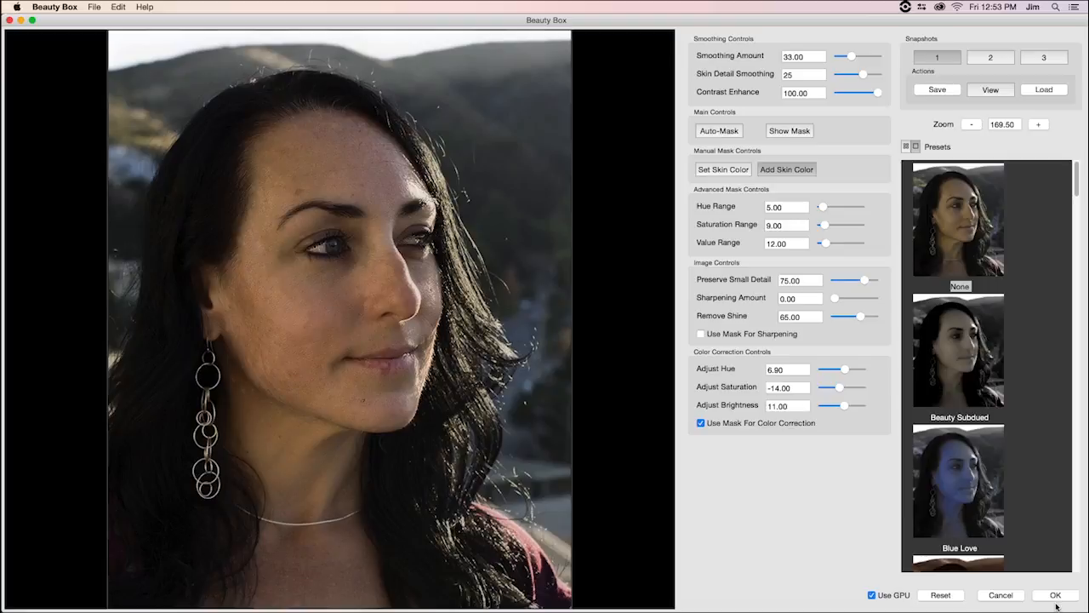
{"action": "left_click", "coordinate": [1055, 595]}
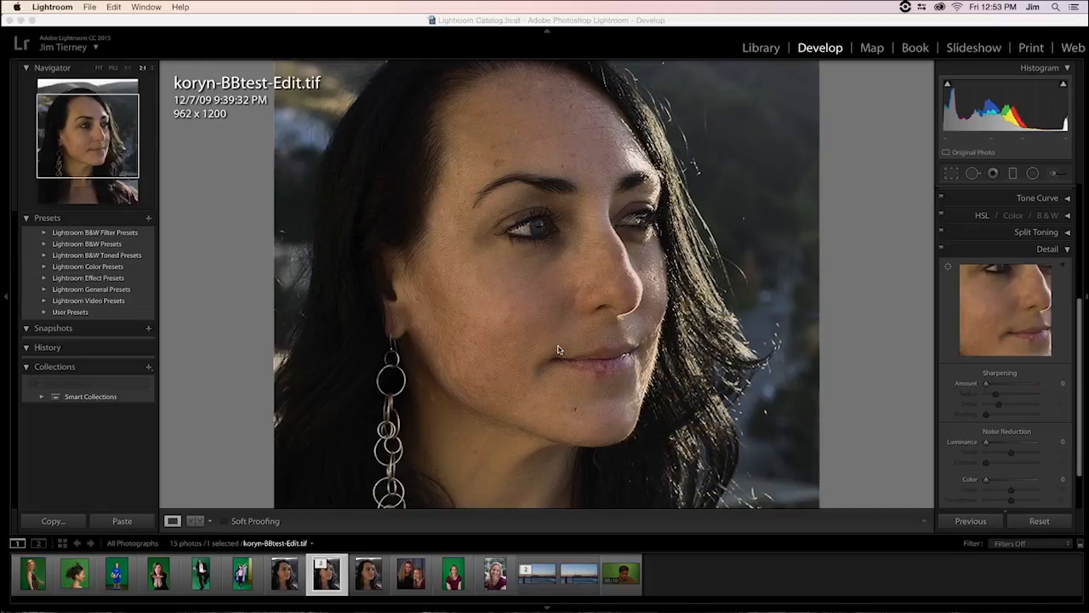
{"action": "left_click", "coordinate": [370, 577]}
Send koryn-BBtest.psd to Beauty Box as a copy with Lightroom adjustments via Edit In
{"action": "right_click", "coordinate": [371, 577]}
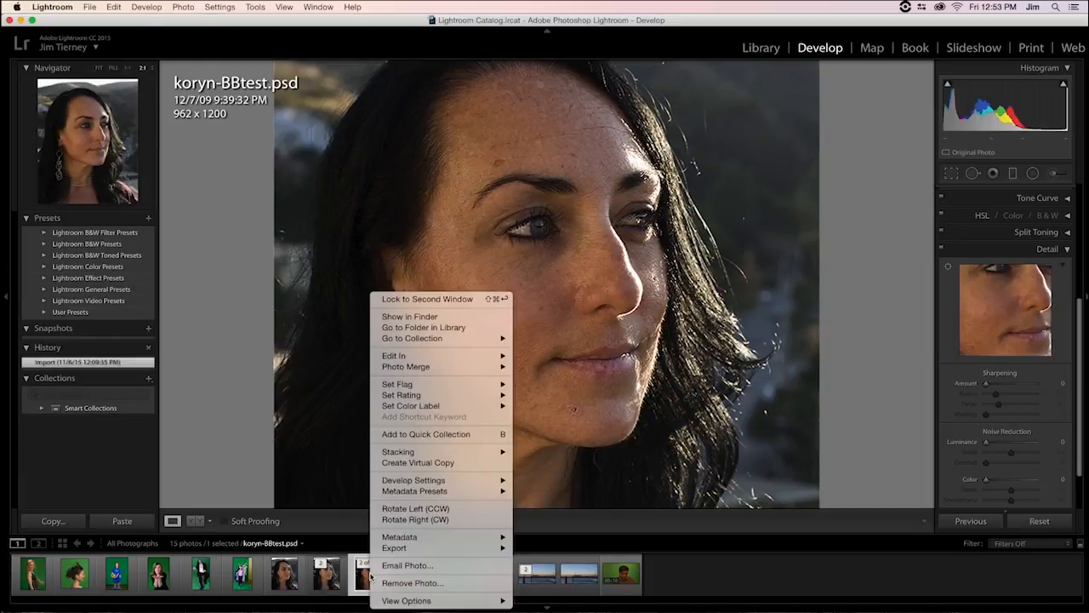
{"action": "mouse_move", "coordinate": [438, 356]}
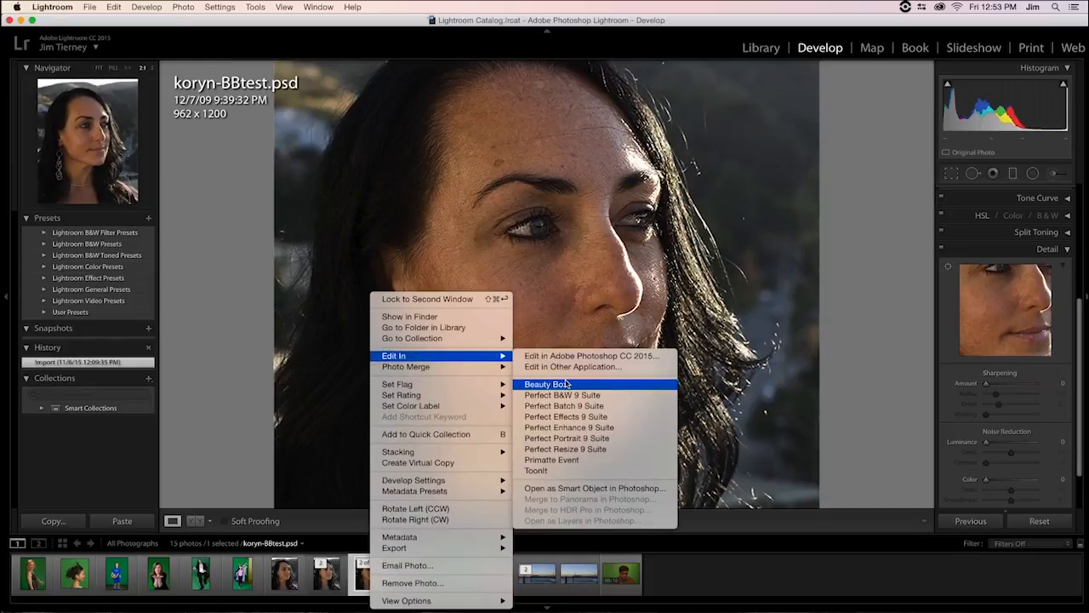
{"action": "left_click", "coordinate": [566, 385]}
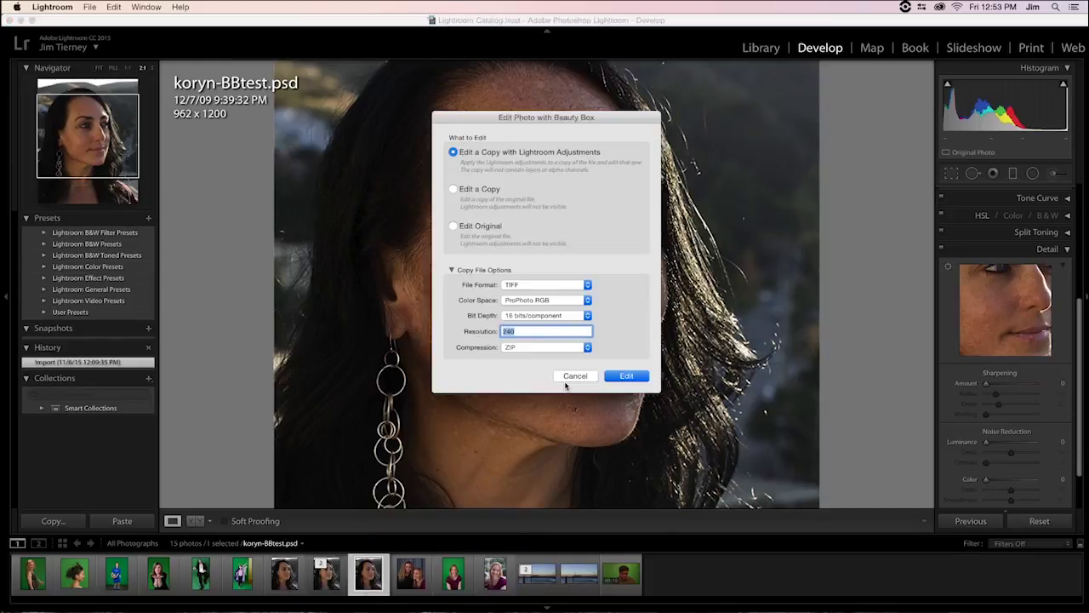
{"action": "left_click", "coordinate": [619, 378]}
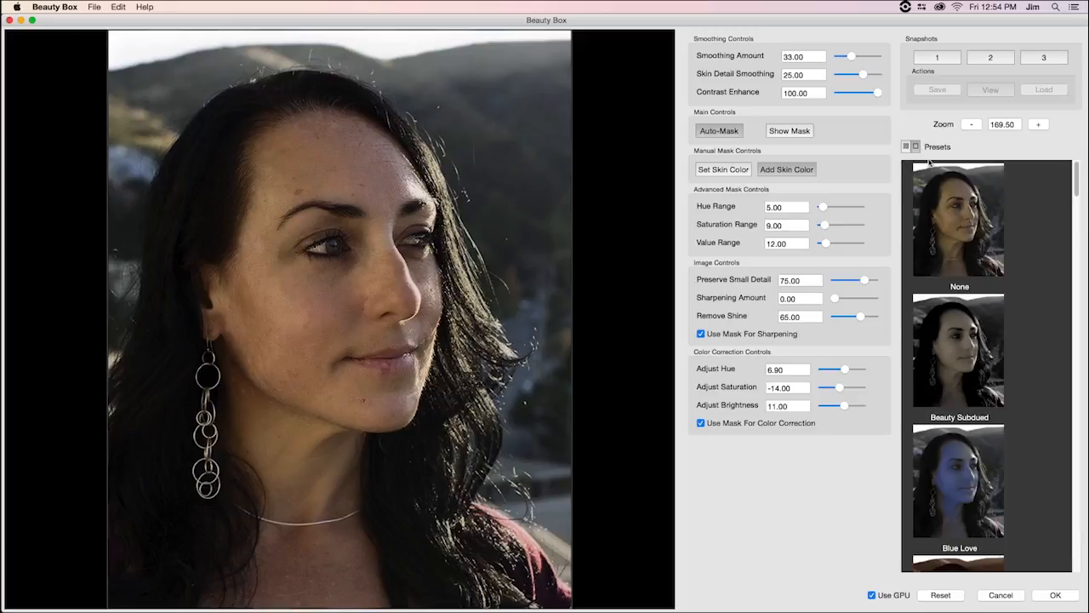
Preview the Golden, Fae Queen, Glamour, SmoothSkin Light and Blue Love presets in grid view
{"action": "left_click", "coordinate": [906, 146]}
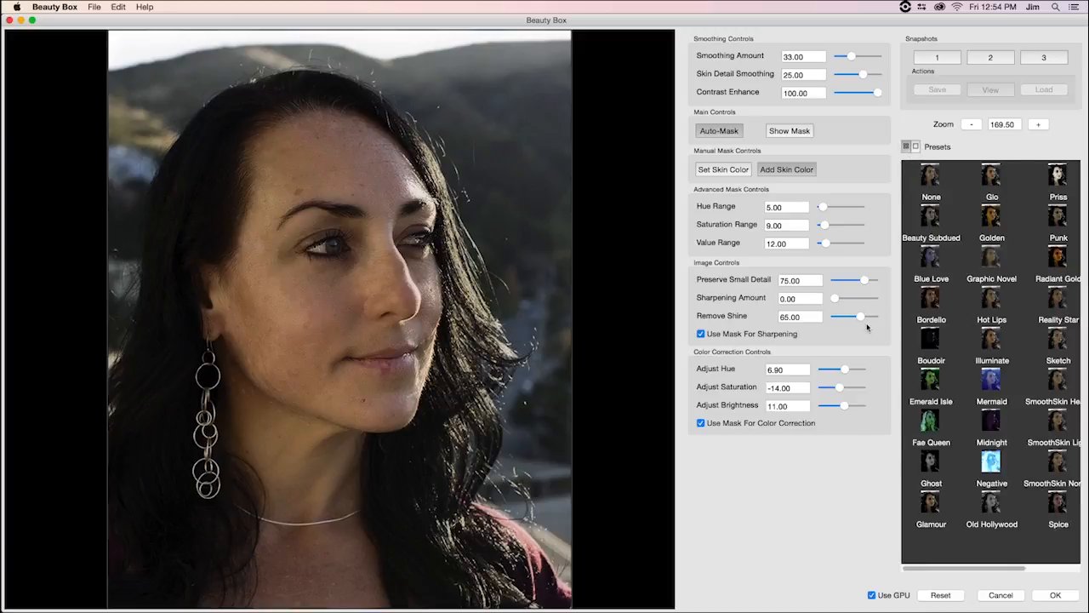
{"action": "left_click", "coordinate": [992, 218]}
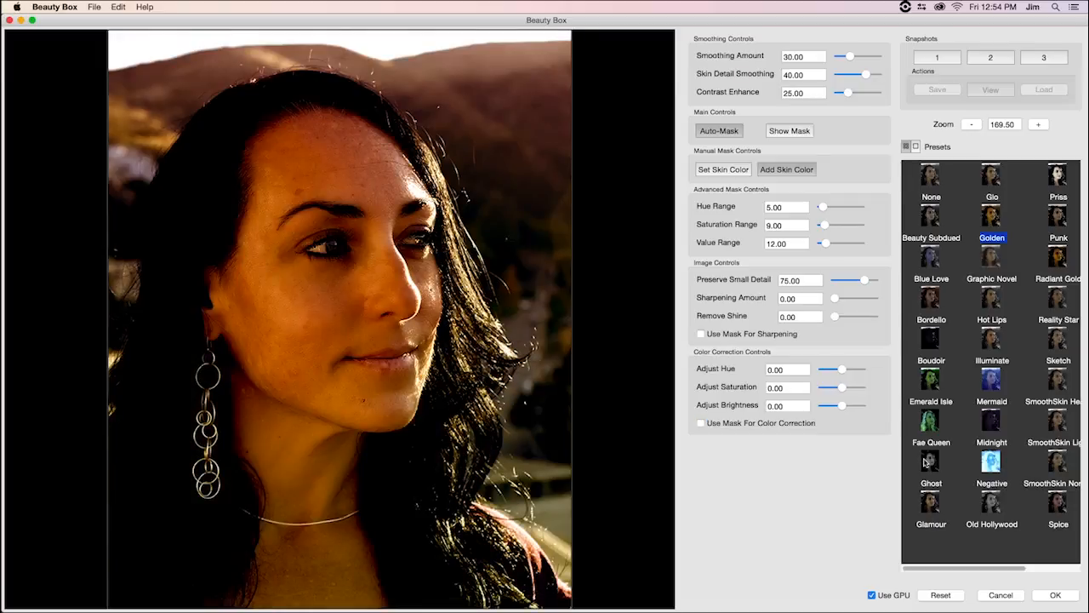
{"action": "left_click", "coordinate": [936, 423]}
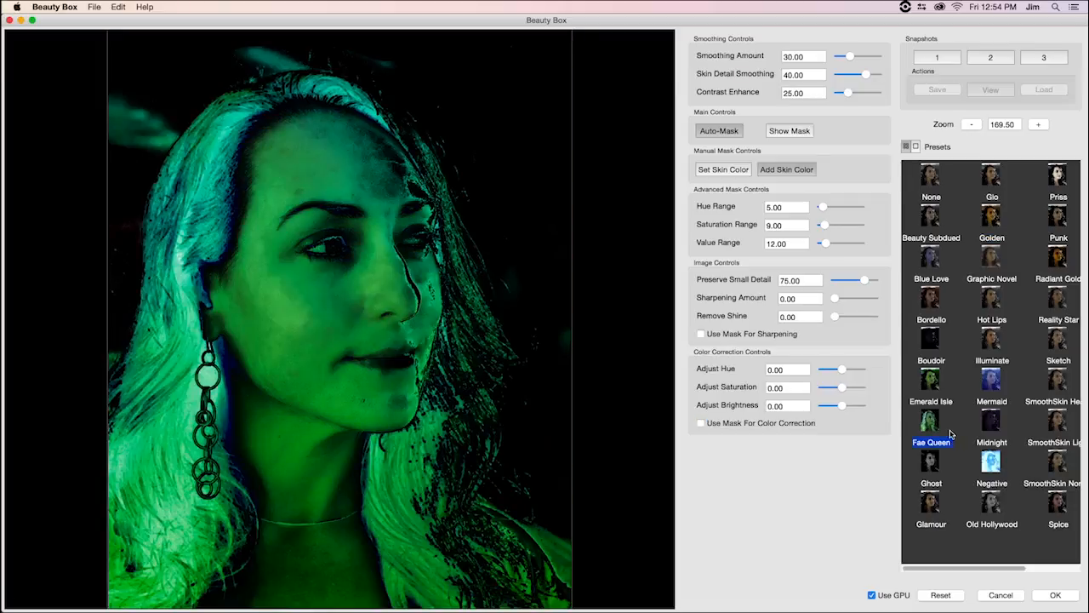
{"action": "left_click", "coordinate": [932, 502]}
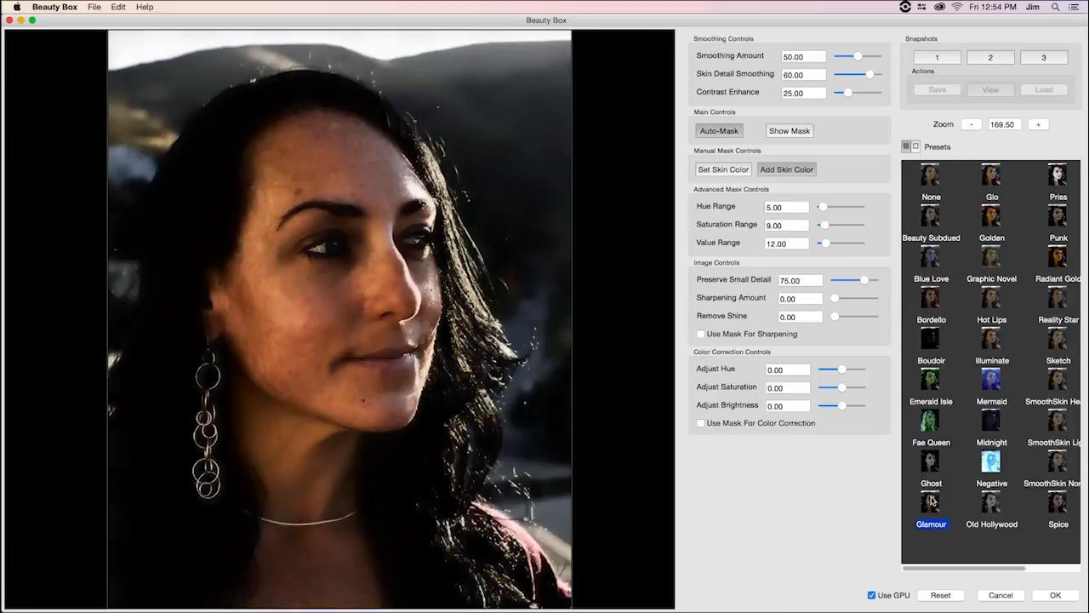
{"action": "left_click", "coordinate": [1057, 423]}
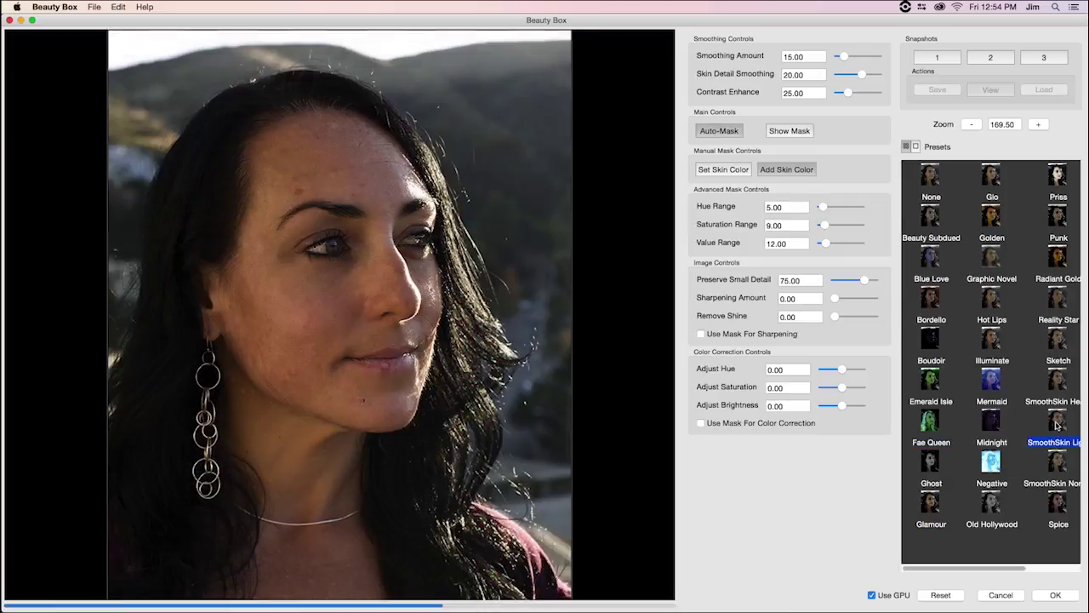
{"action": "left_click", "coordinate": [936, 256]}
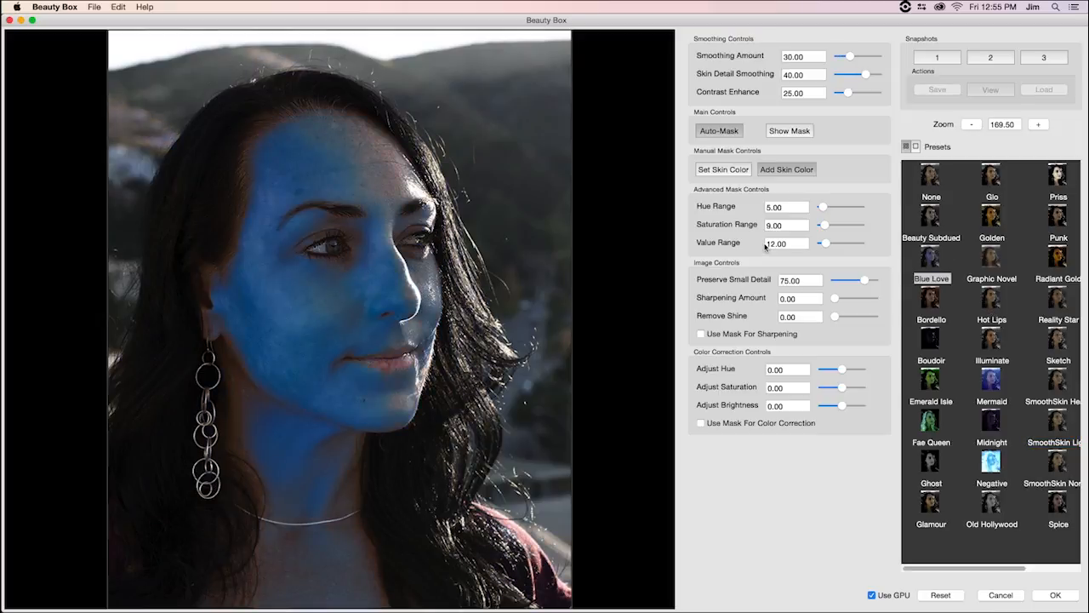
Reset the preset to None and apply the settings back to Lightroom
{"action": "left_click", "coordinate": [940, 184]}
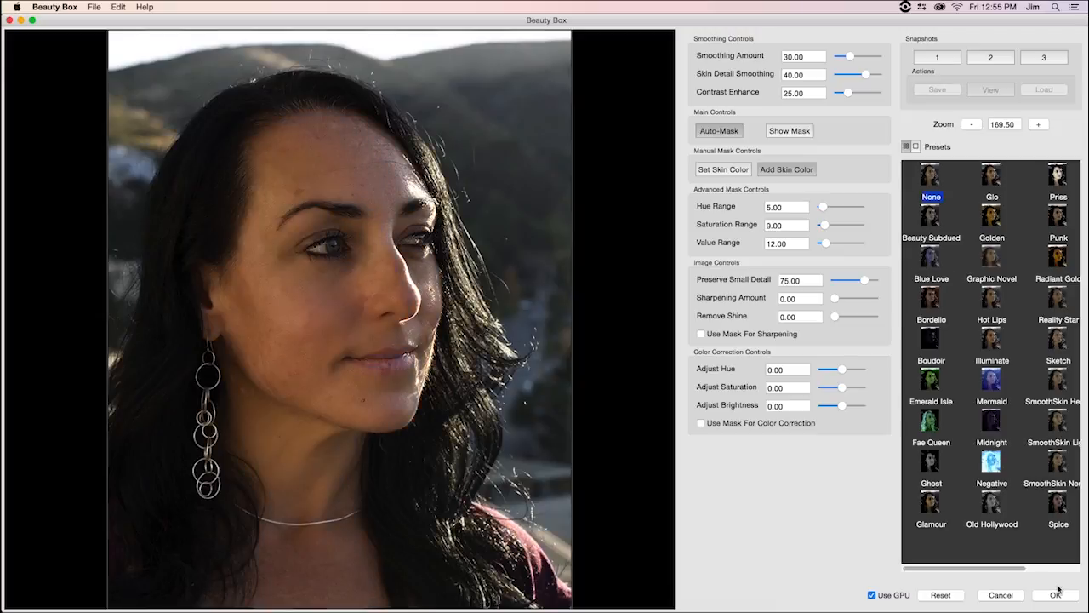
{"action": "left_click", "coordinate": [1055, 595]}
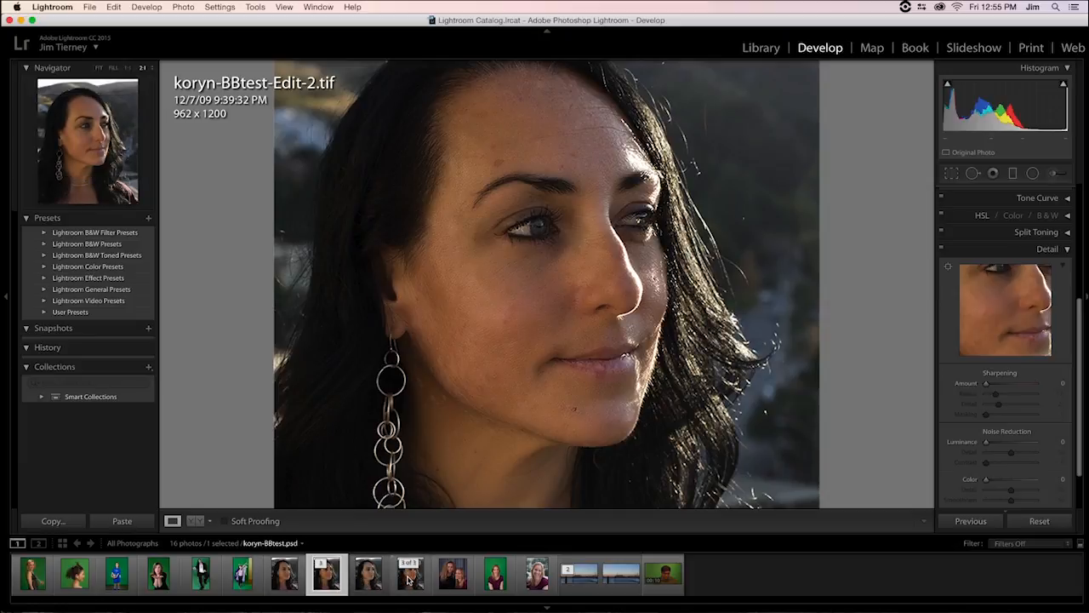
{"action": "mouse_move", "coordinate": [410, 573]}
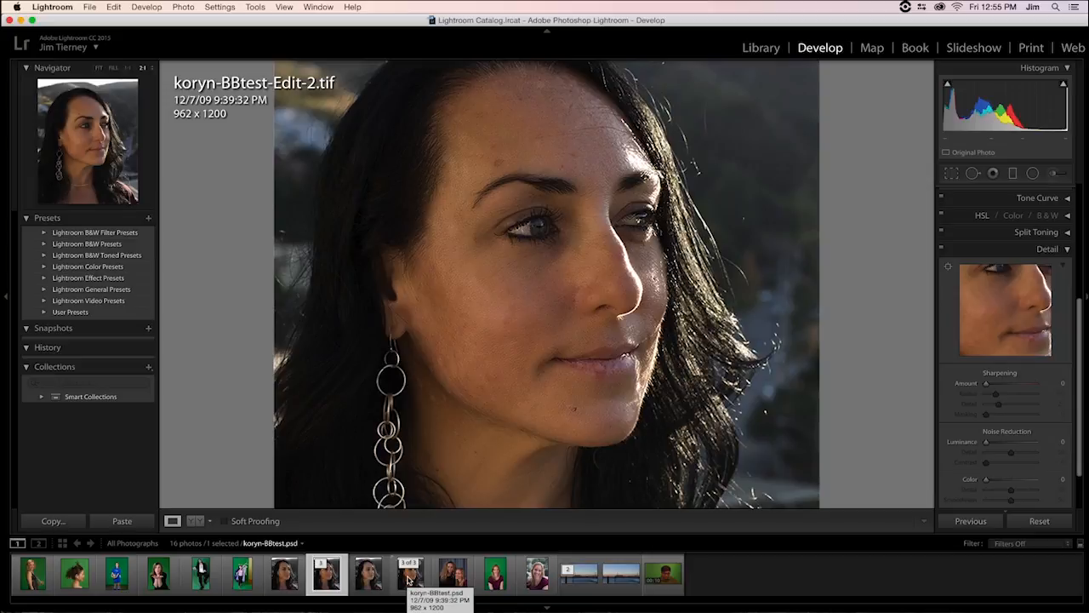
Alternate between original koryn-BBtest.psd and koryn-BBtest-Edit-2.tif on the lower face, ending on the retouched copy
{"action": "left_click", "coordinate": [409, 576]}
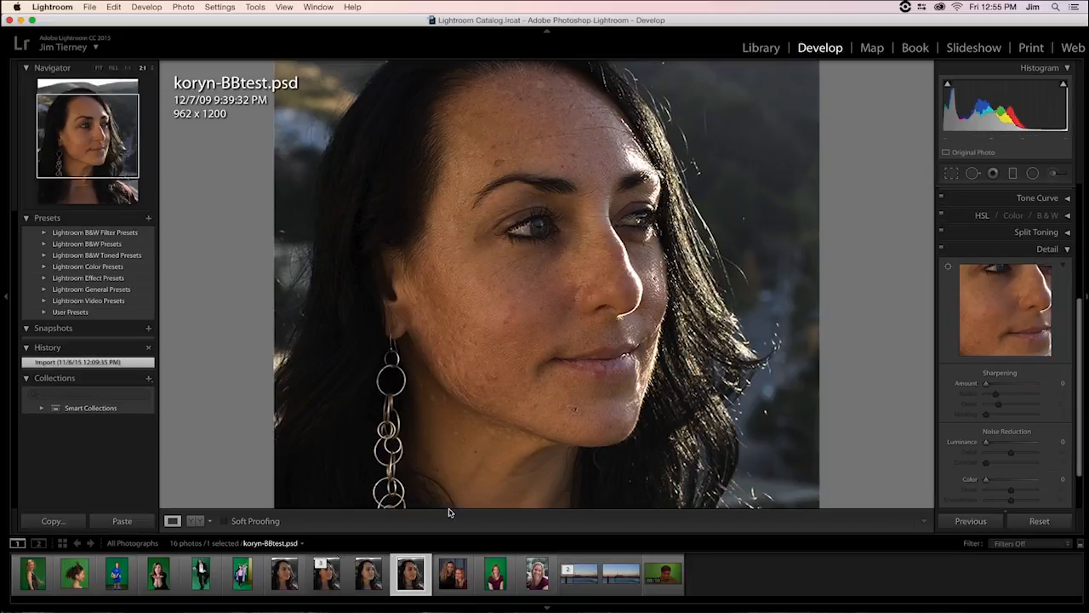
{"action": "mouse_move", "coordinate": [492, 431]}
{"action": "left_mouse_down"}
{"action": "mouse_move", "coordinate": [537, 361]}
{"action": "mouse_move", "coordinate": [539, 295]}
{"action": "left_mouse_up"}
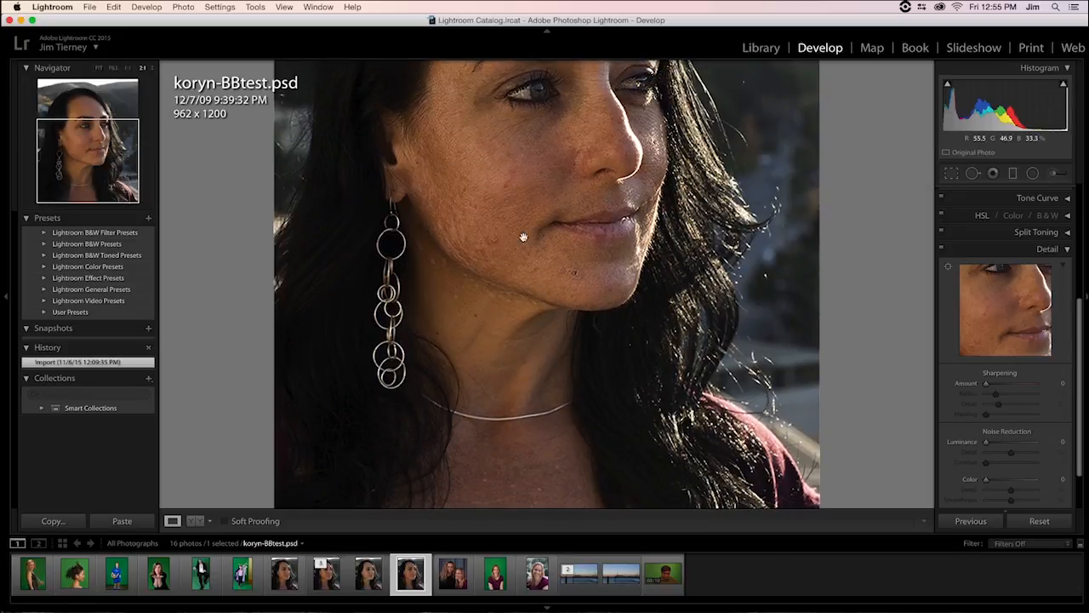
{"action": "left_click", "coordinate": [320, 583]}
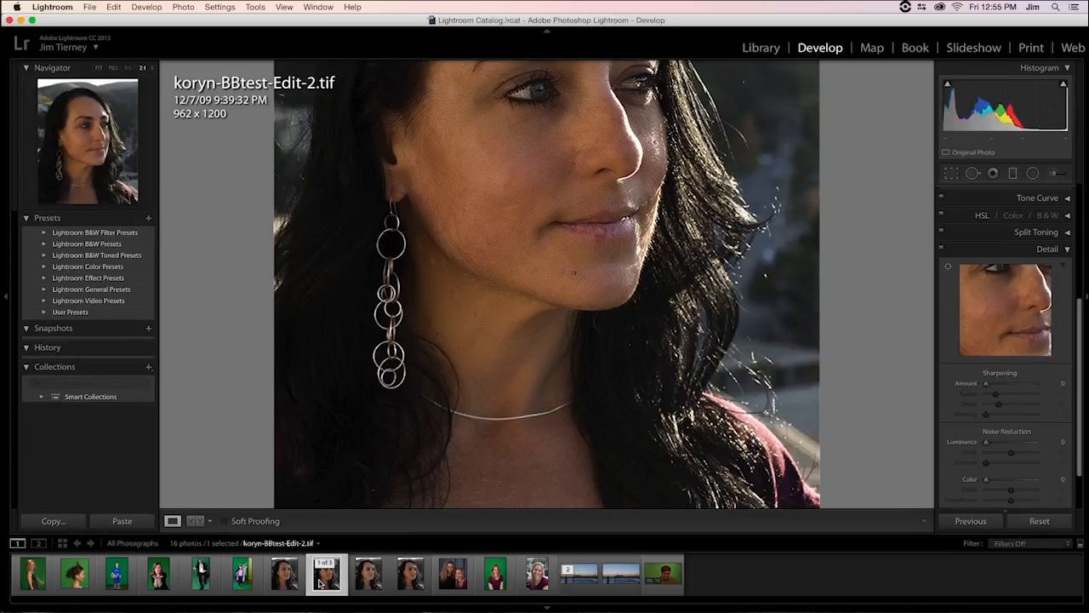
{"action": "left_click", "coordinate": [408, 580]}
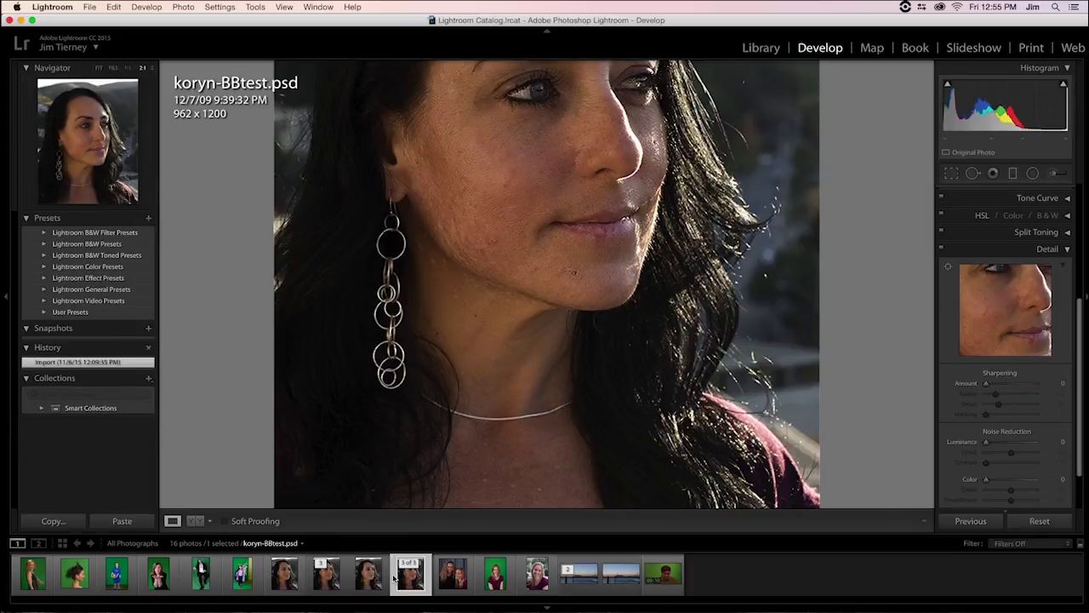
{"action": "left_click", "coordinate": [332, 578]}
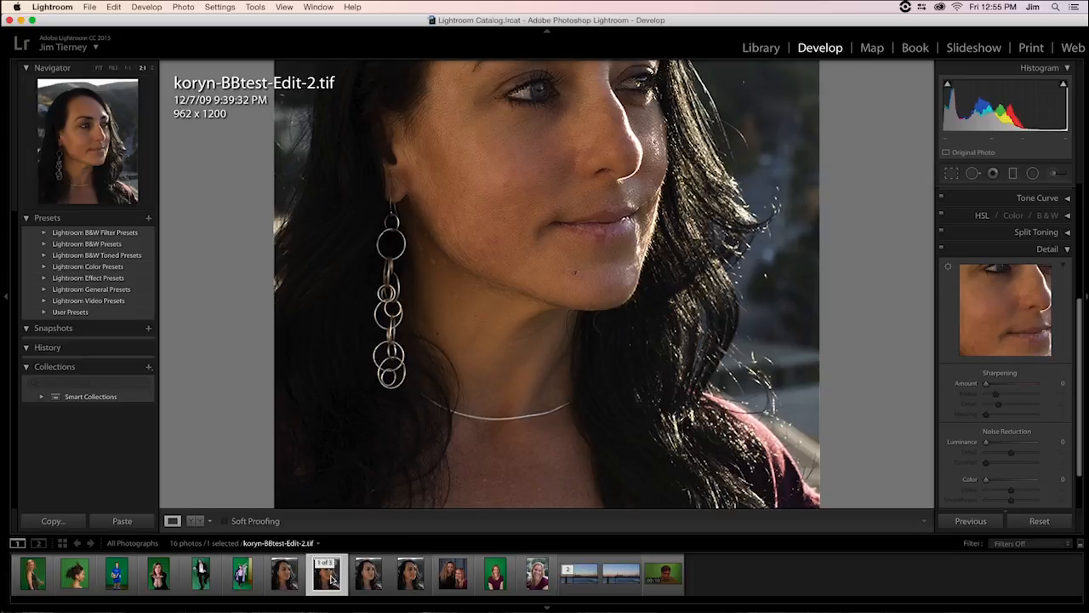